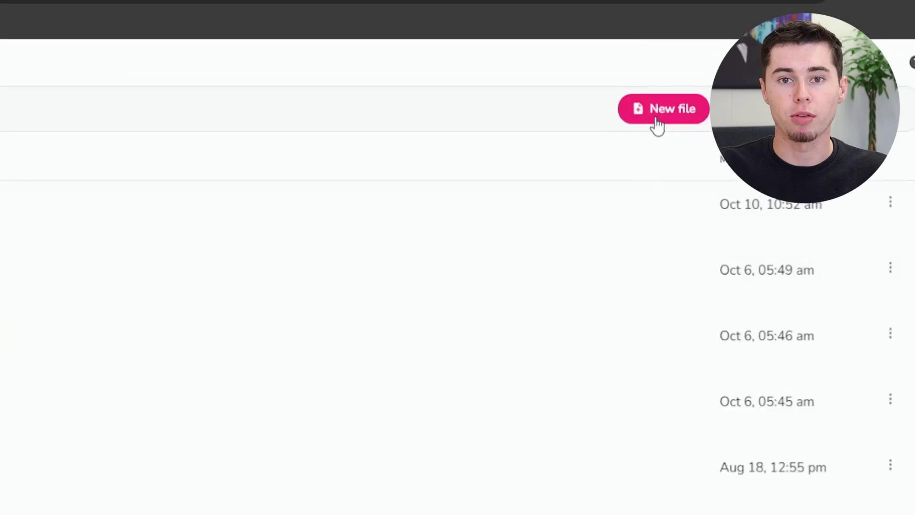
Start a new file from the Files view to open the New file dialog
click(653, 123)
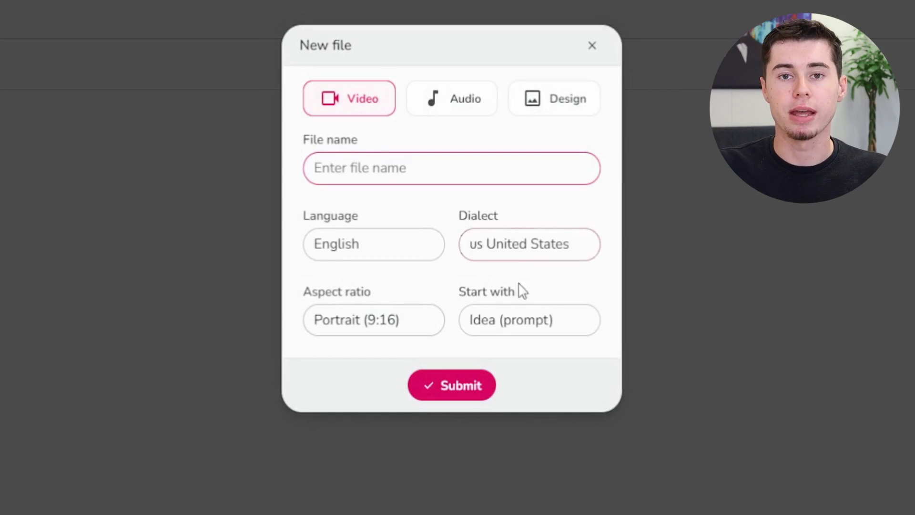
Create the video and generate it from the idea 'an upbeat video about amsterdam'
click(452, 388)
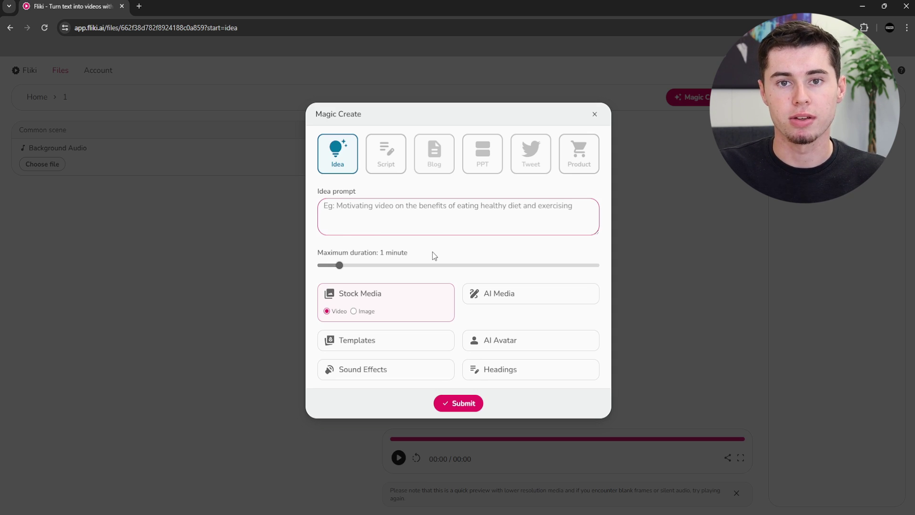
click(328, 208)
text(an upbeat video about amsterdam)
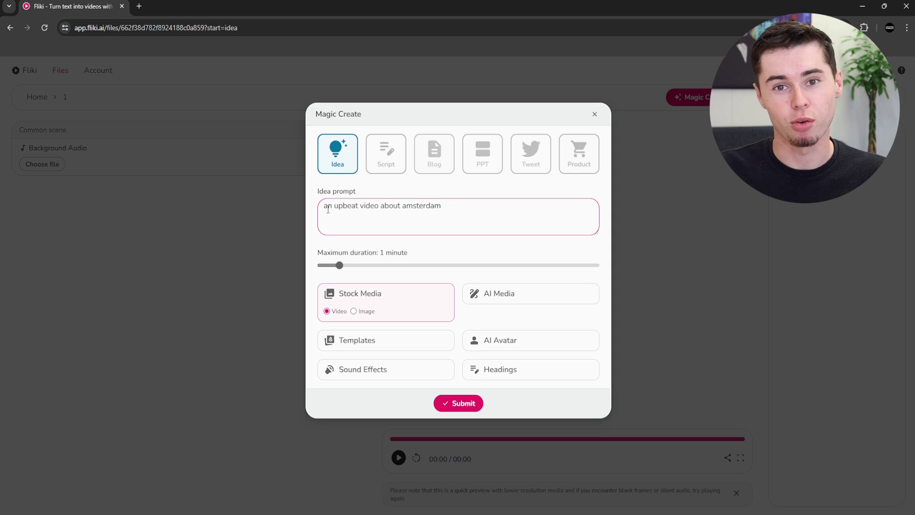
click(439, 412)
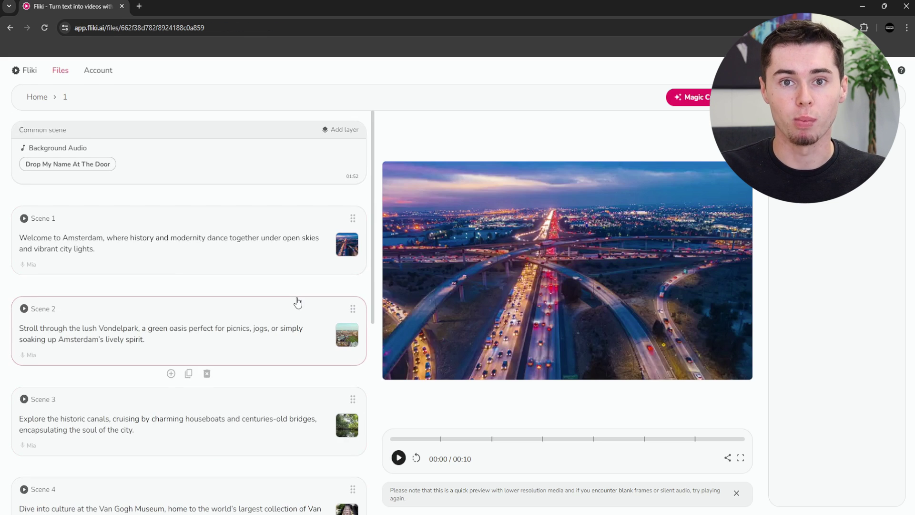
Auto-generate an eighth scene after Scene 7 and select its preview video
scroll(297, 304, down, 8)
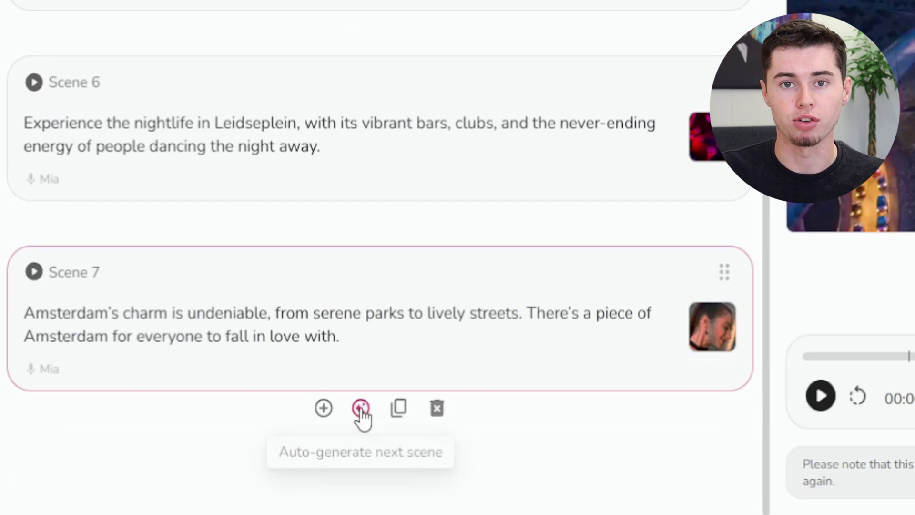
click(360, 409)
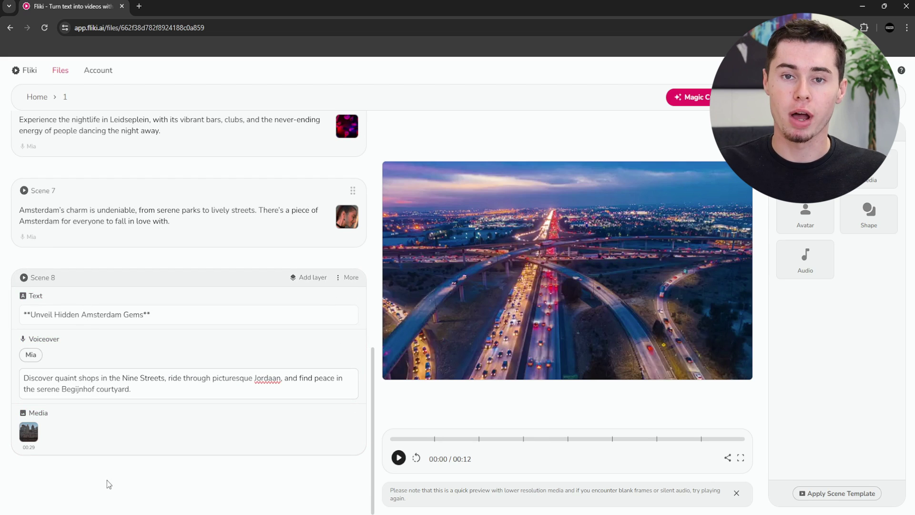
click(539, 301)
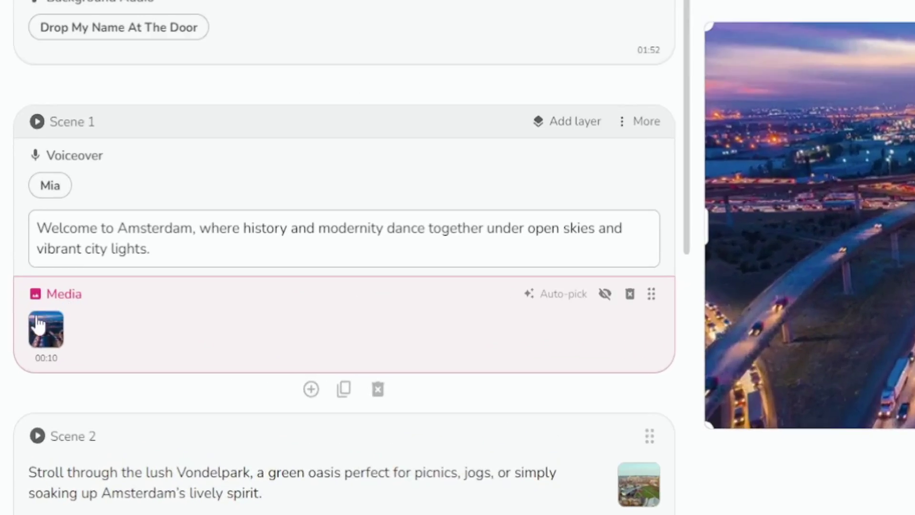
Generate a Cinematic AI image of a pepperoni pizza as Scene 1's media
click(29, 327)
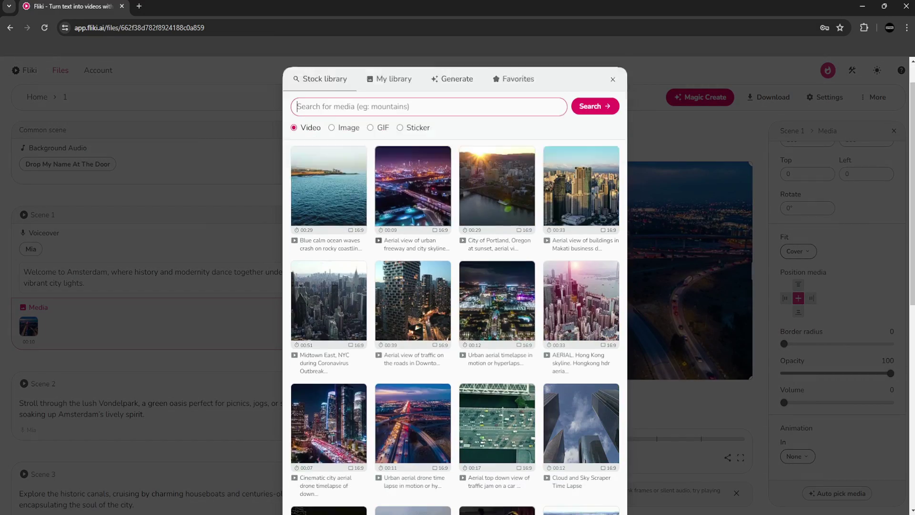
scroll(440, 327, down, 7)
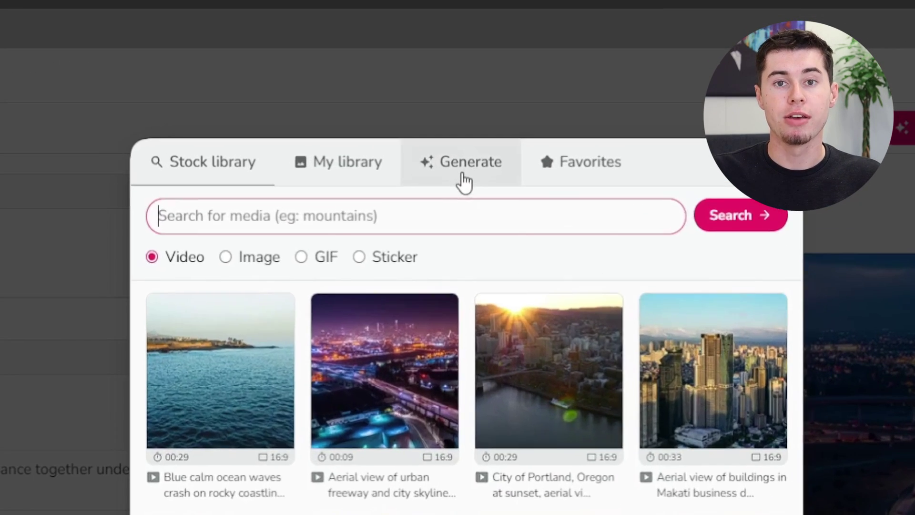
click(455, 121)
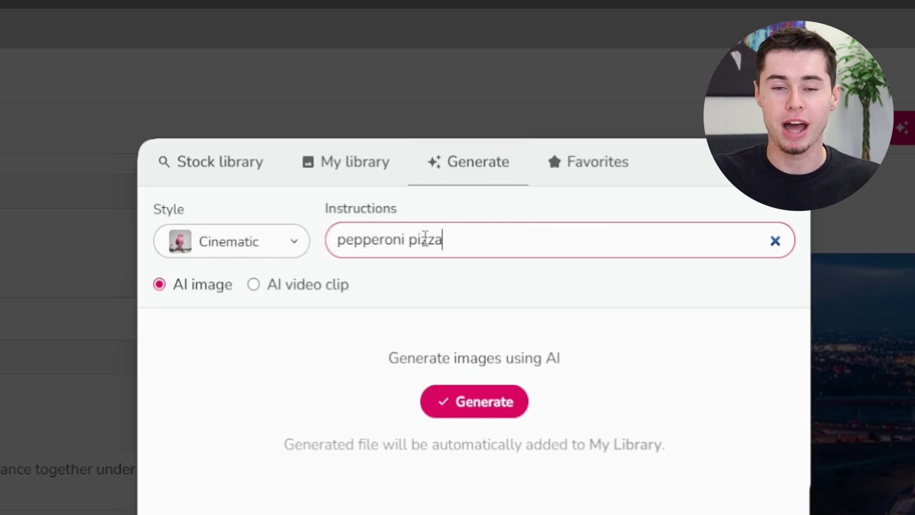
key(Return)
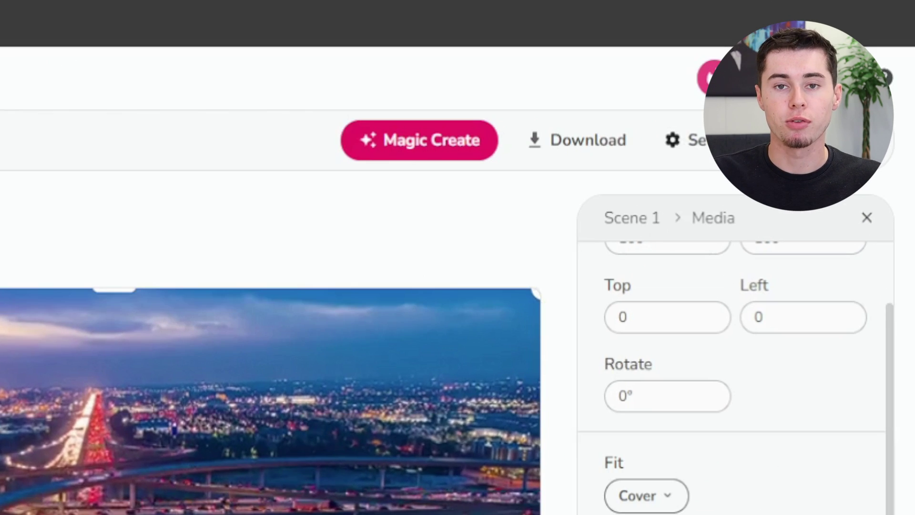
click(694, 139)
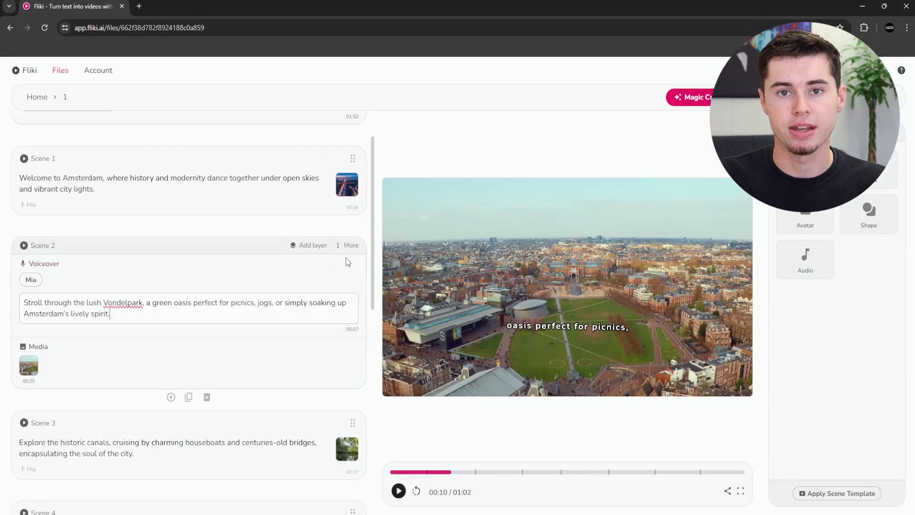
Change the second scene's subtitle font to Luckiest Guy
click(531, 326)
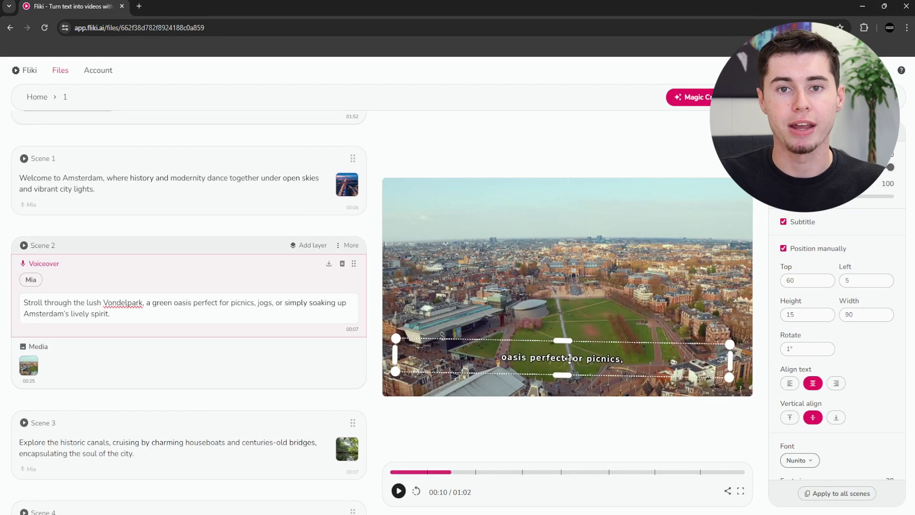
scroll(810, 410, down, 1)
click(811, 408)
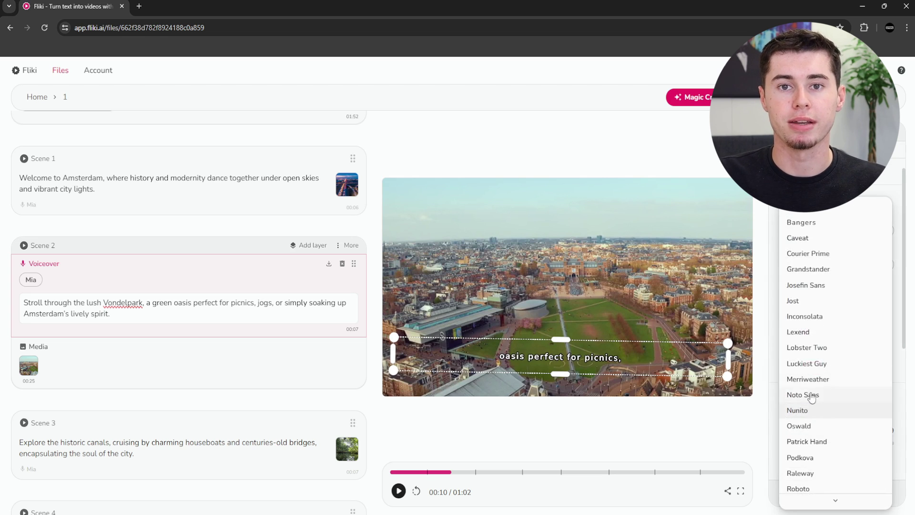
click(807, 363)
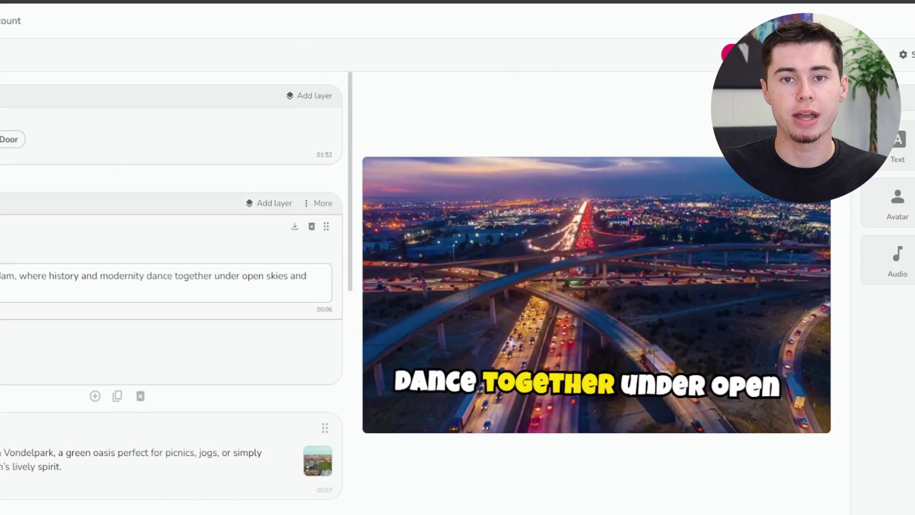
scroll(377, 250, down, 3)
scroll(377, 250, down, 4)
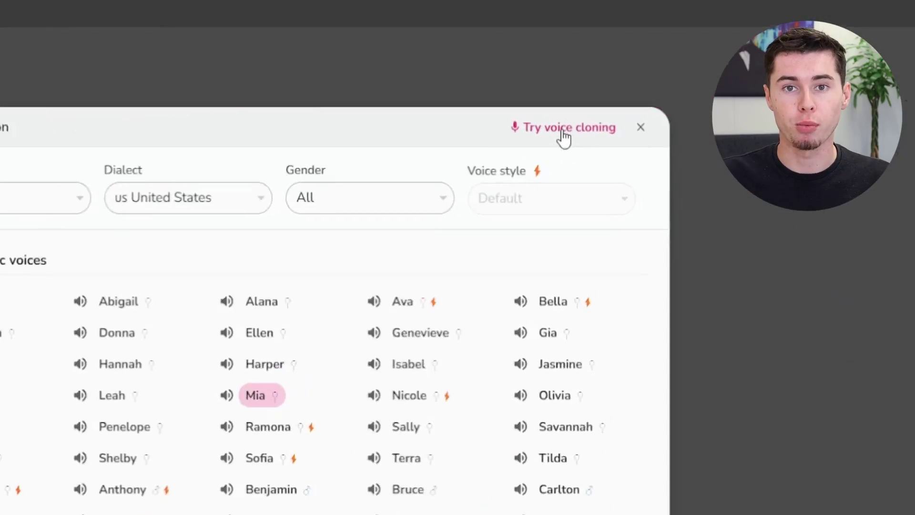
Go to voice cloning and begin a new Clone voice form
click(606, 125)
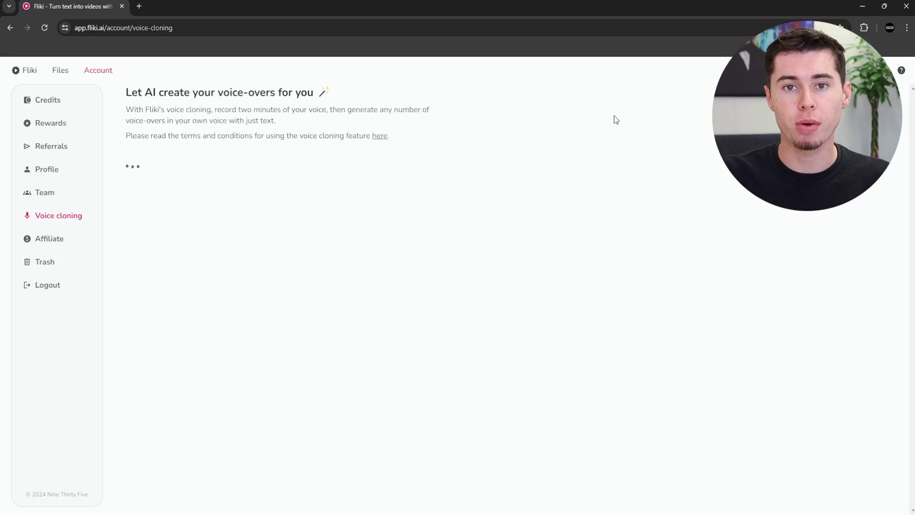
click(164, 162)
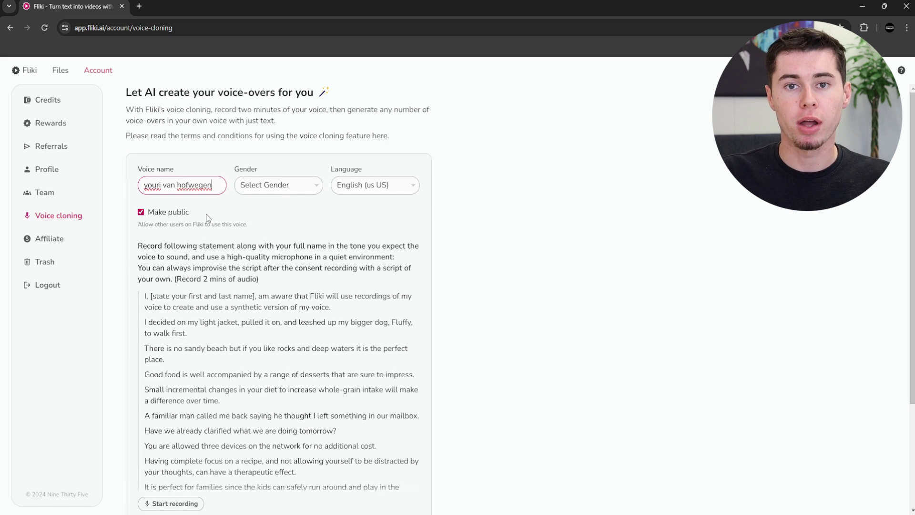
scroll(259, 230, down, 3)
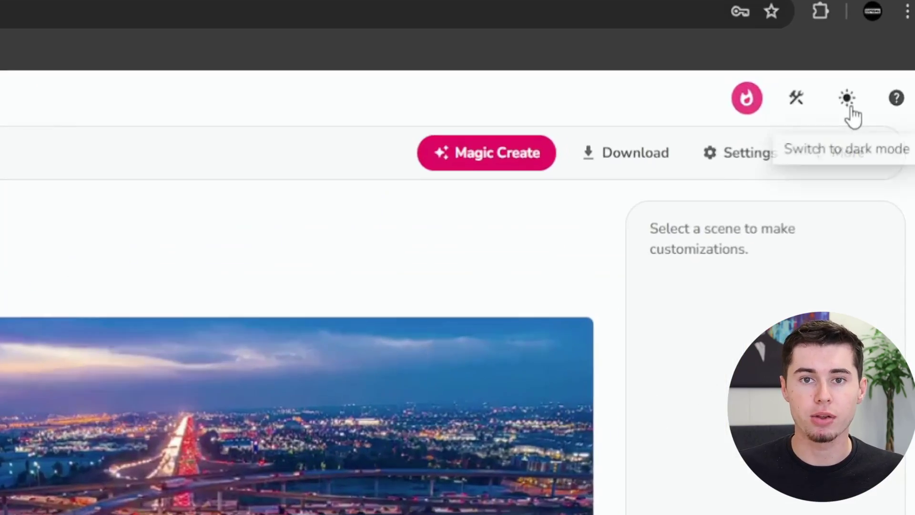
click(847, 99)
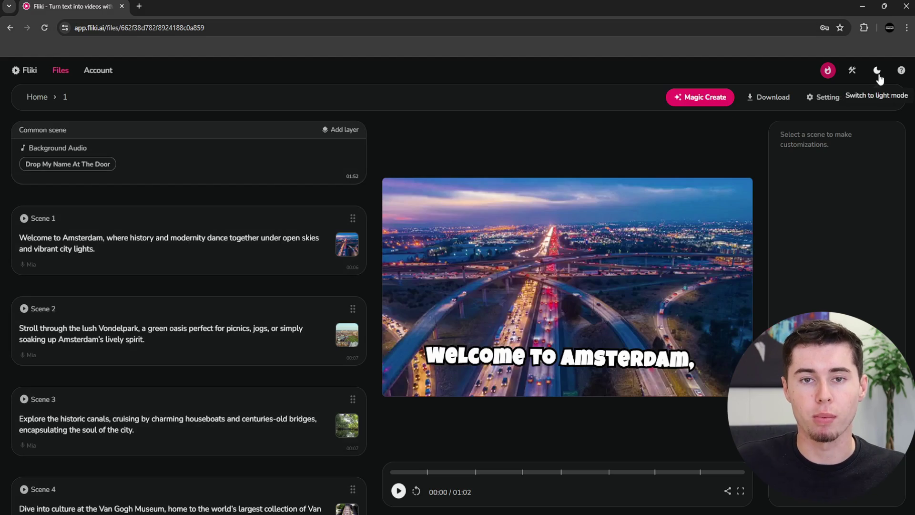
click(847, 98)
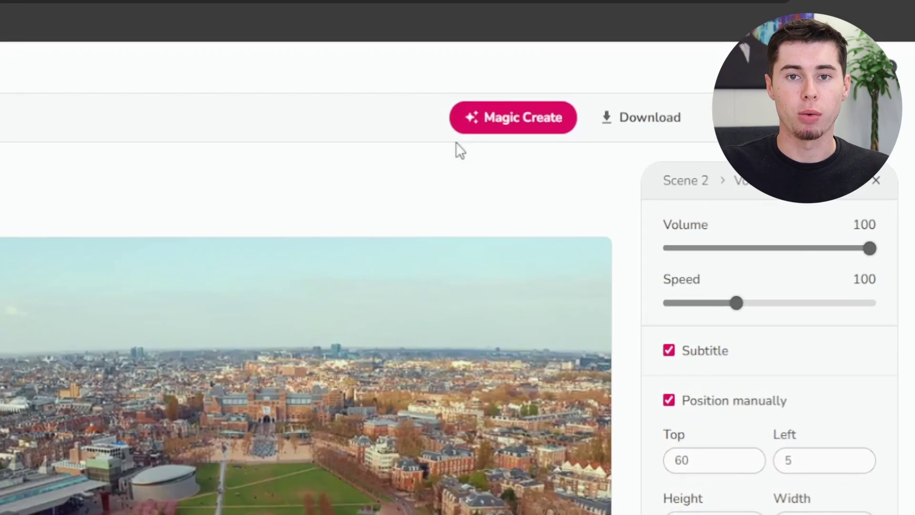
click(614, 111)
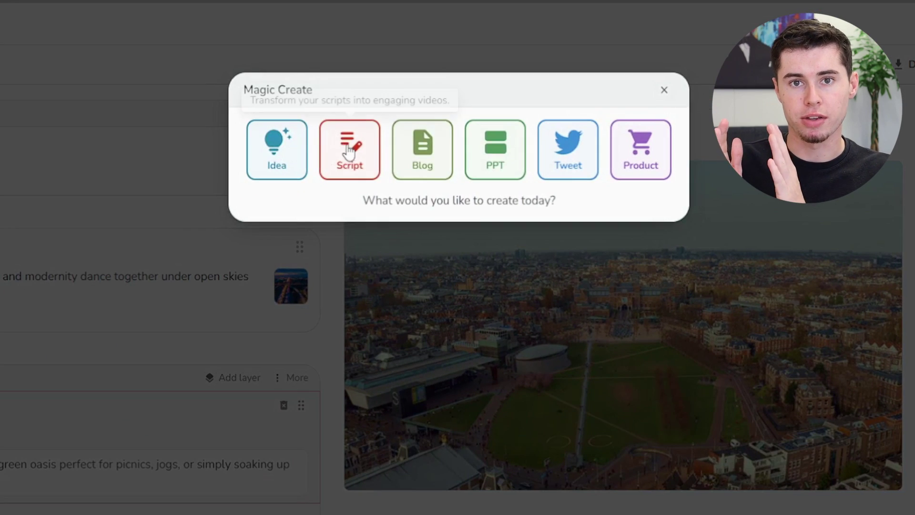
click(412, 150)
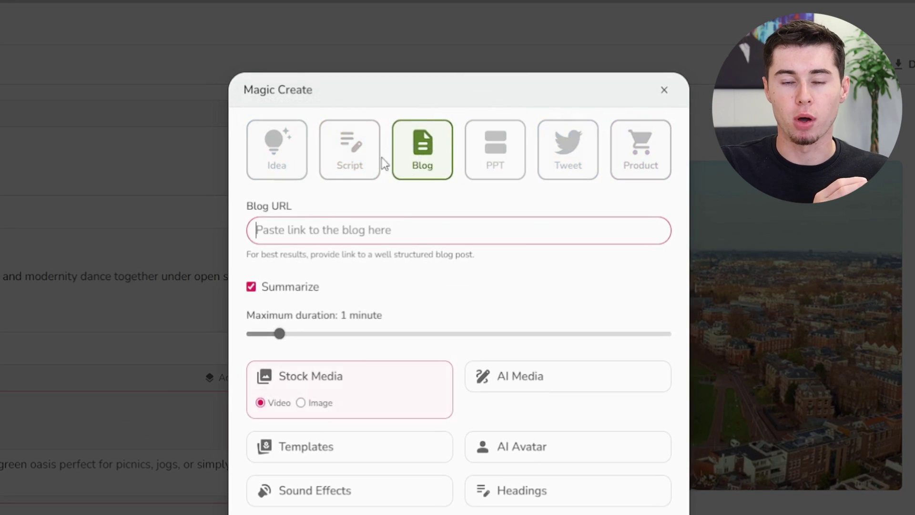
click(551, 171)
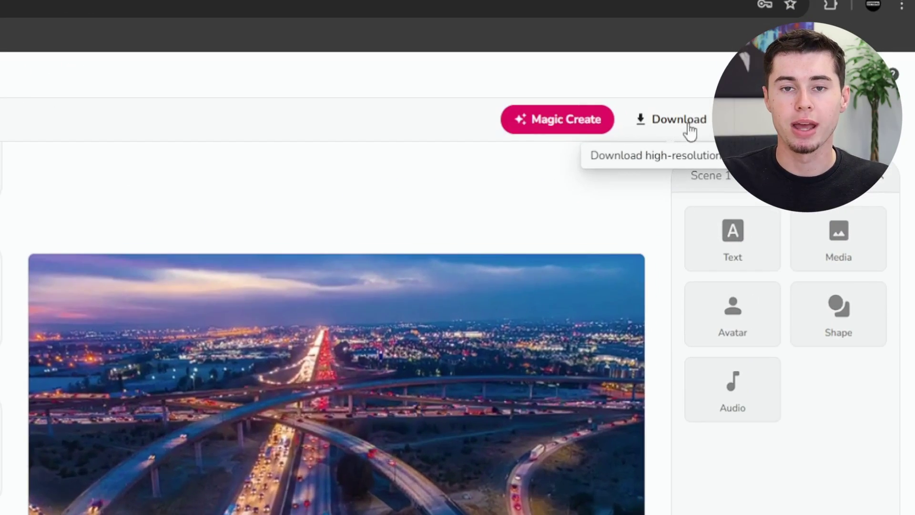
Export the video as a 1080p MP4 download and select the export notice text
click(678, 119)
click(154, 347)
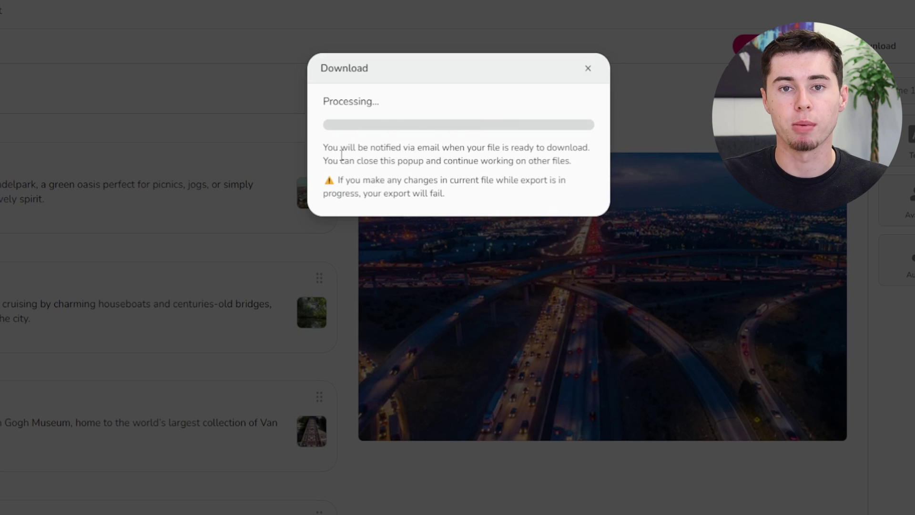
drag(340, 152, 438, 204)
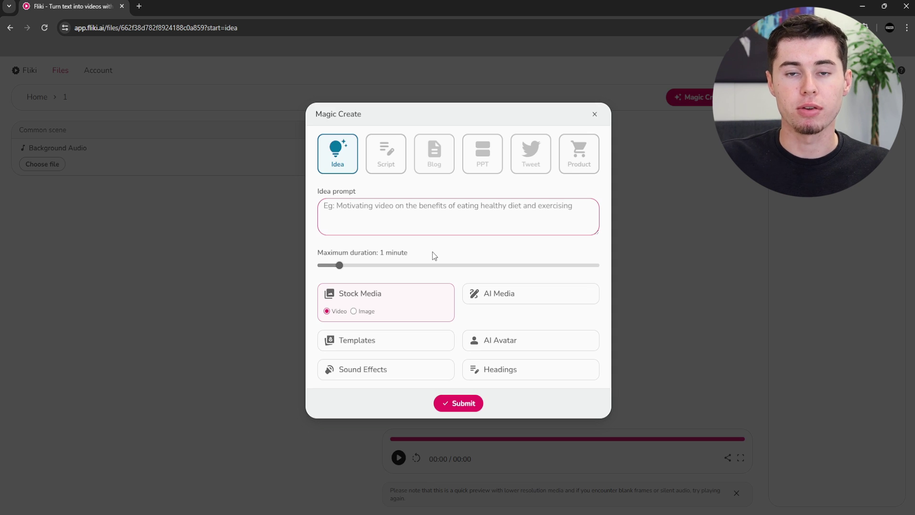
Enter the idea 'an upbeat video about amsterdam' and scroll through the narrator voices
click(328, 209)
text(an upbeat video about amsterdam)
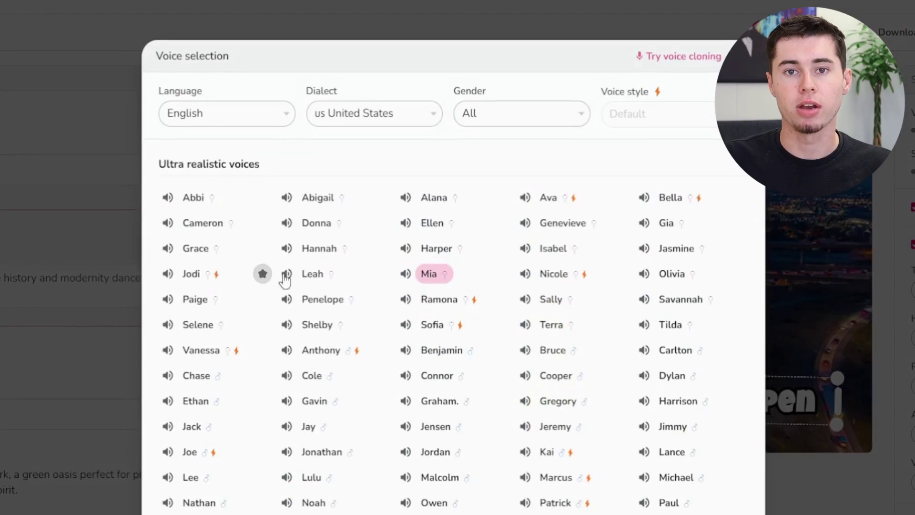
scroll(371, 256, down, 6)
scroll(371, 256, down, 3)
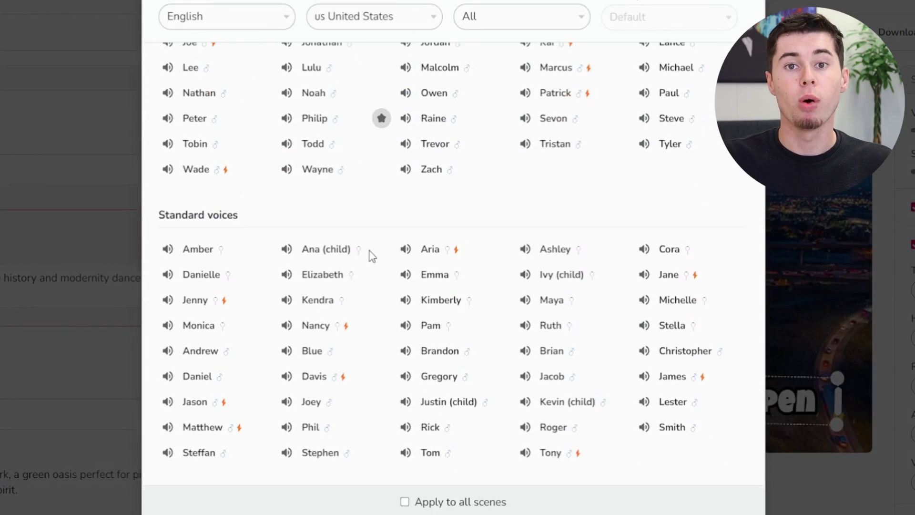